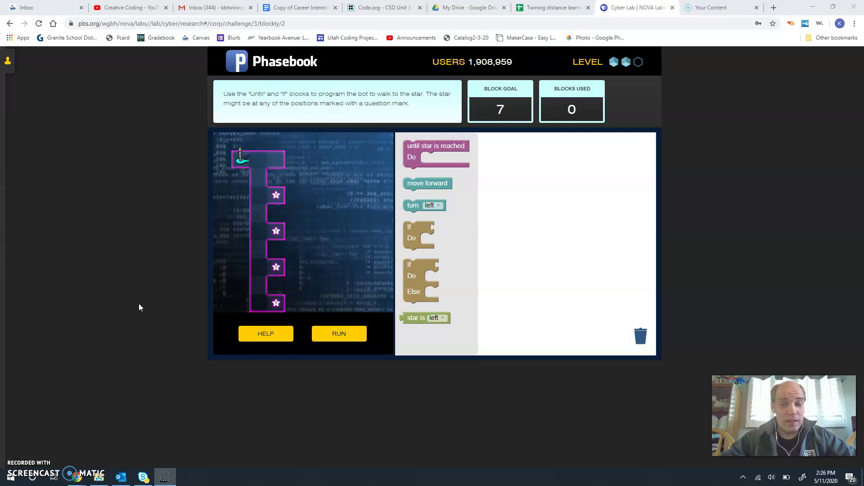
Stack move forward, turn right, and an empty until-star-is-reached loop in the workspace
click(418, 149)
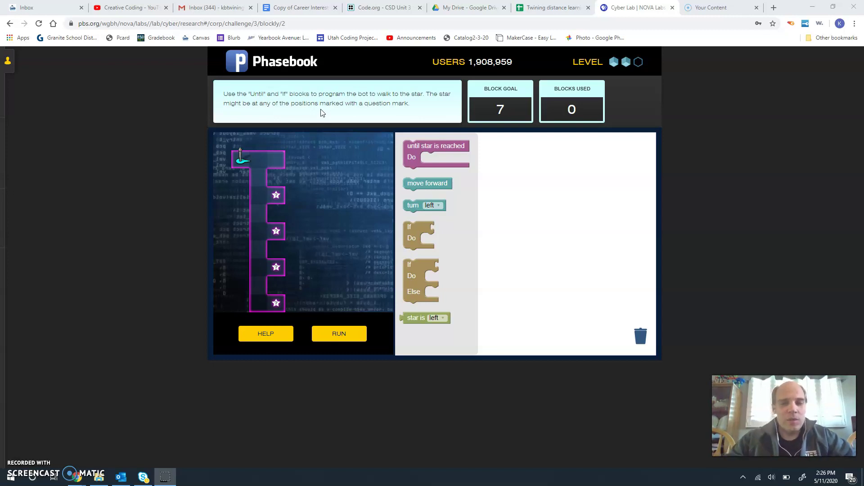
click(416, 67)
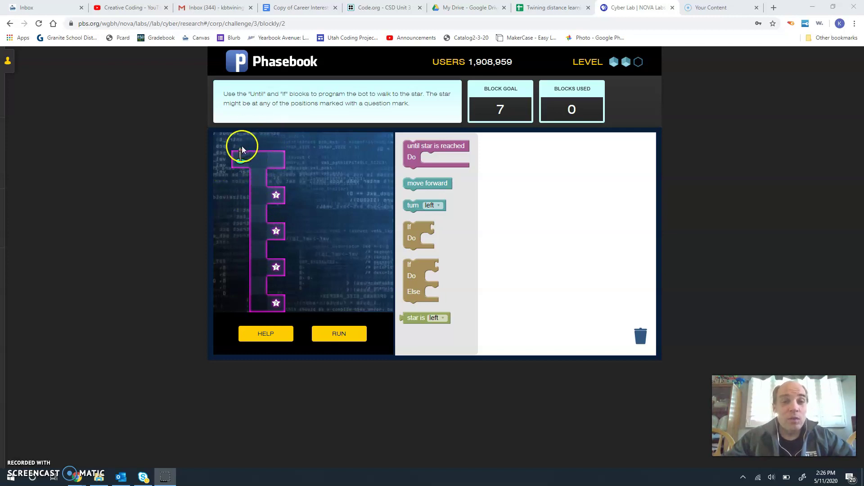
click(410, 161)
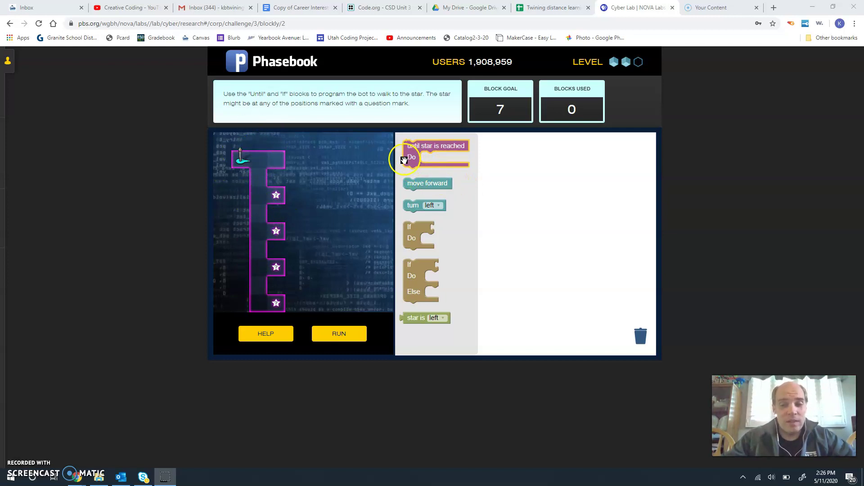
click(409, 183)
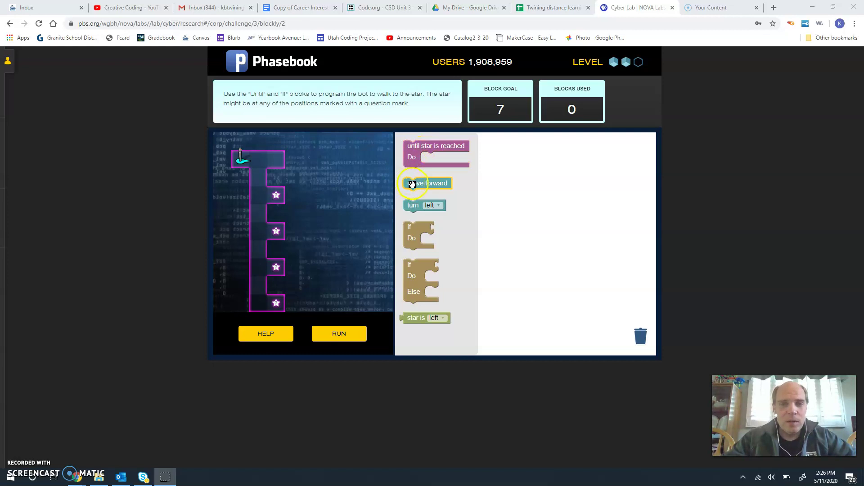
drag(408, 182, 521, 170)
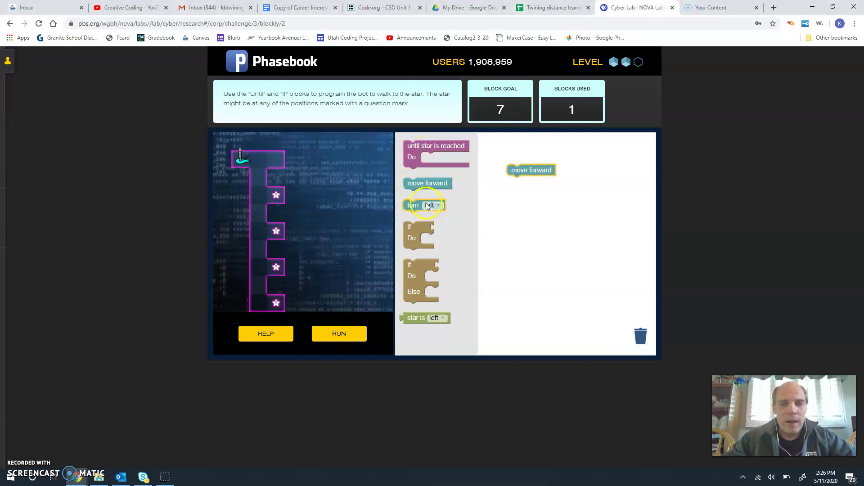
drag(408, 206, 523, 187)
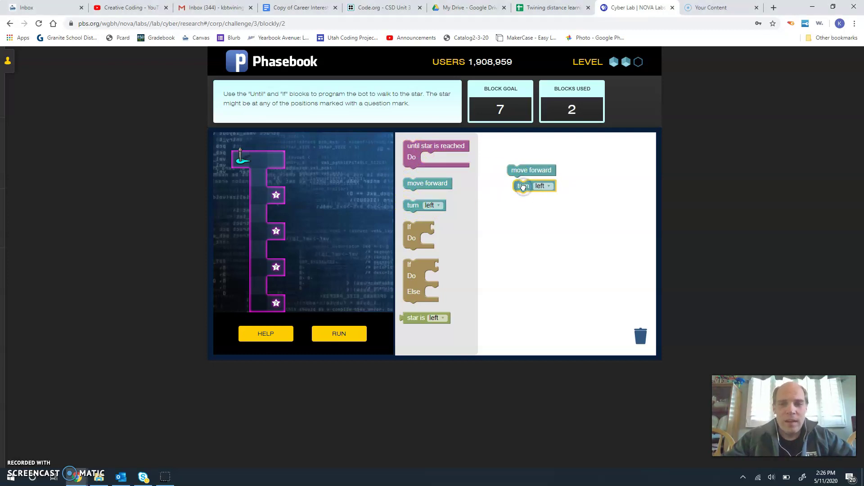
drag(523, 187, 516, 181)
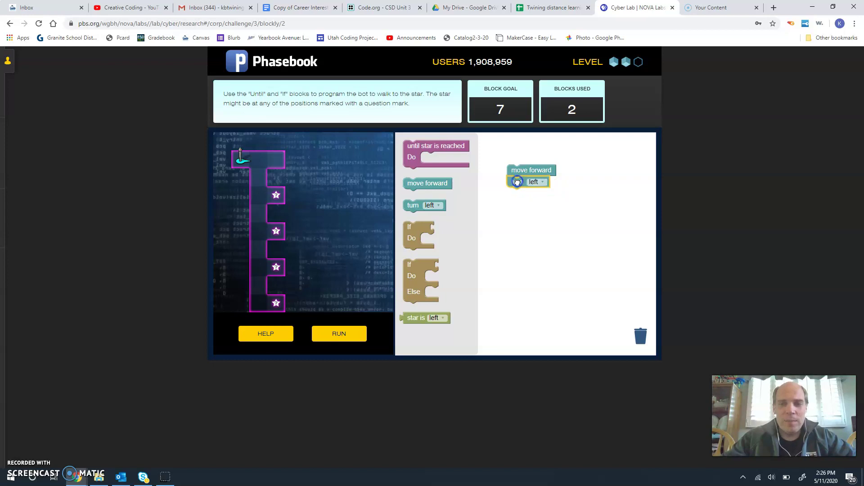
click(541, 182)
click(534, 198)
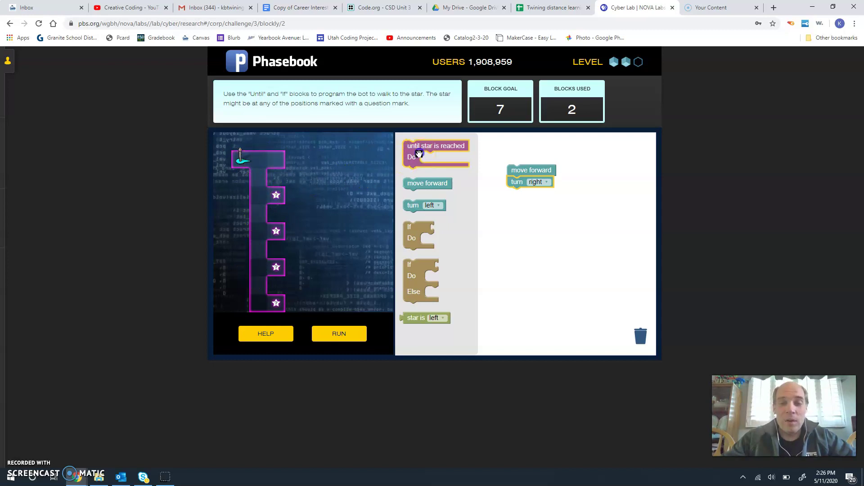
mouse_move(411, 152)
mouse_down()
mouse_move(477, 202)
mouse_move(517, 205)
mouse_up()
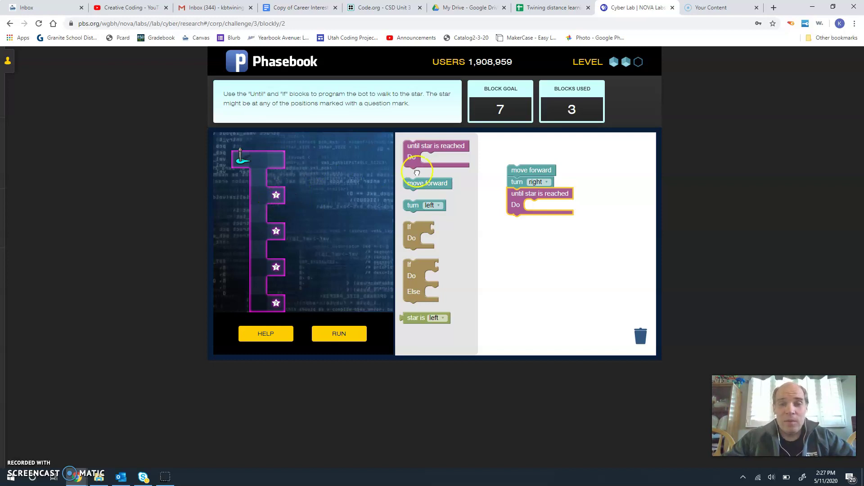
Put move forward and an If checking 'star is right' inside the loop
drag(410, 237, 530, 216)
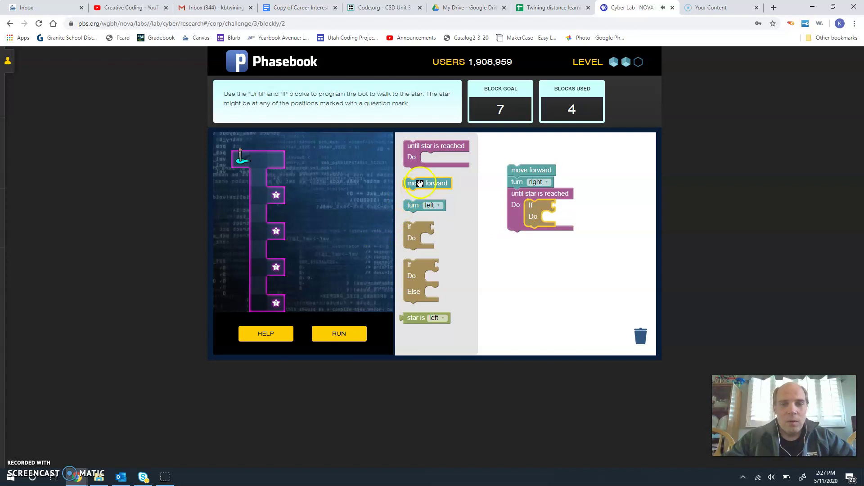
mouse_move(419, 183)
mouse_down()
mouse_move(505, 207)
mouse_move(545, 206)
mouse_up()
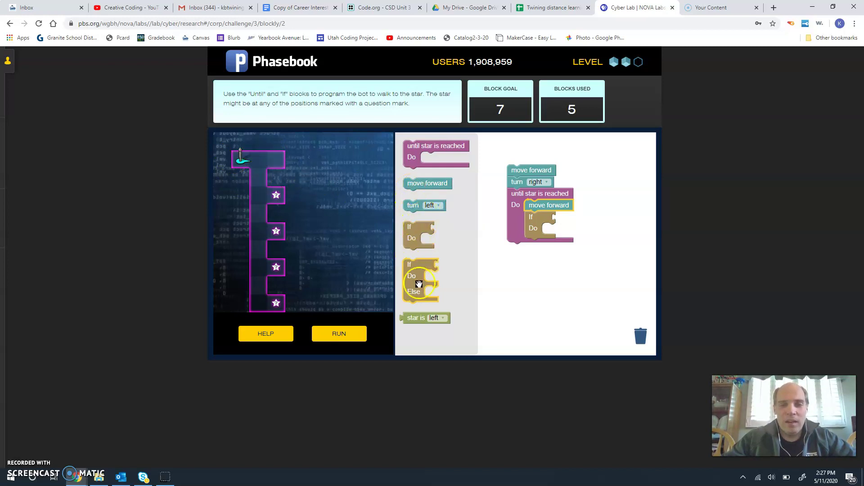
mouse_move(424, 315)
mouse_down()
mouse_move(511, 278)
mouse_move(566, 223)
mouse_up()
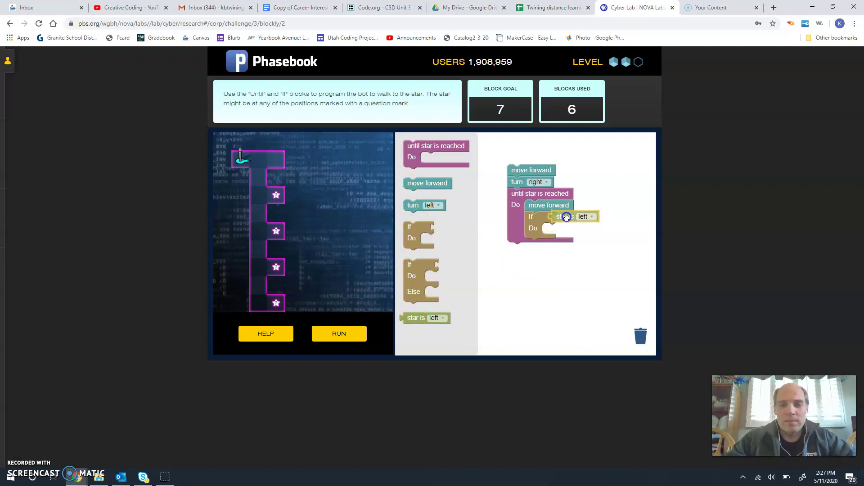
drag(566, 224, 574, 219)
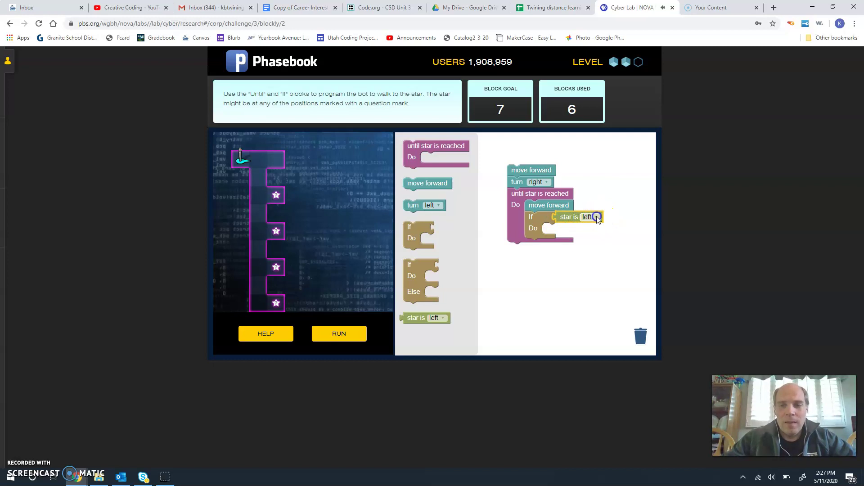
click(596, 217)
click(590, 242)
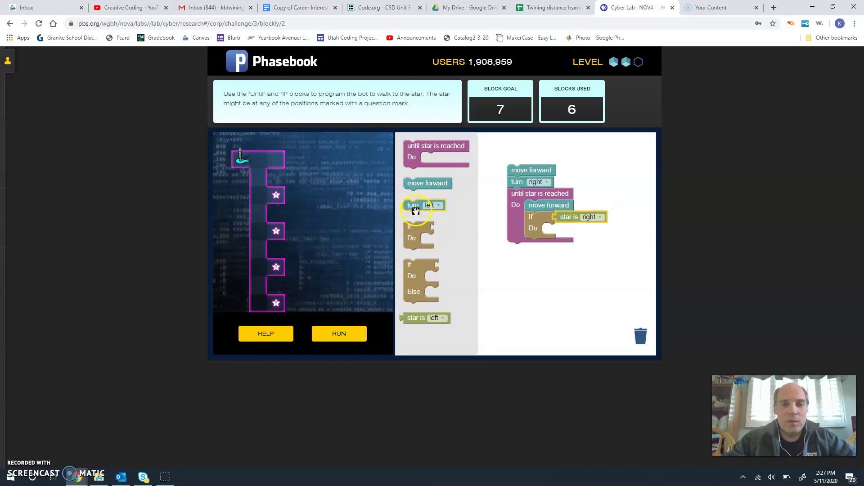
Add a turn right step inside the If's Do section
drag(412, 205, 539, 230)
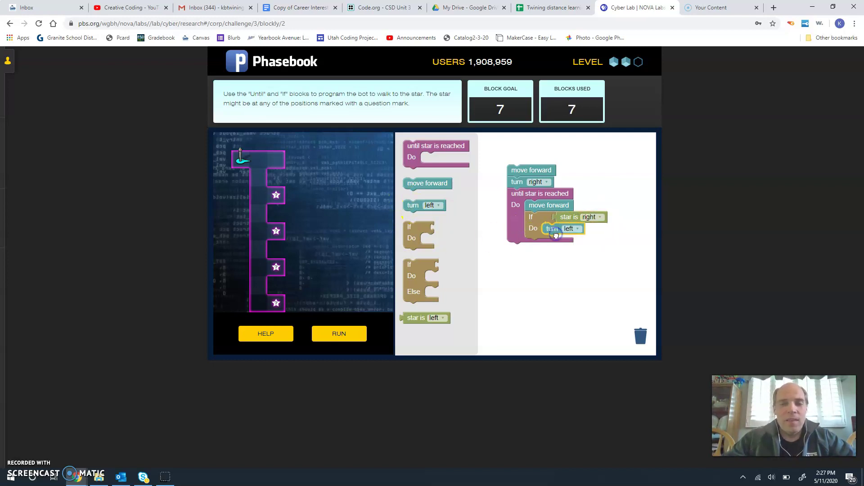
click(573, 228)
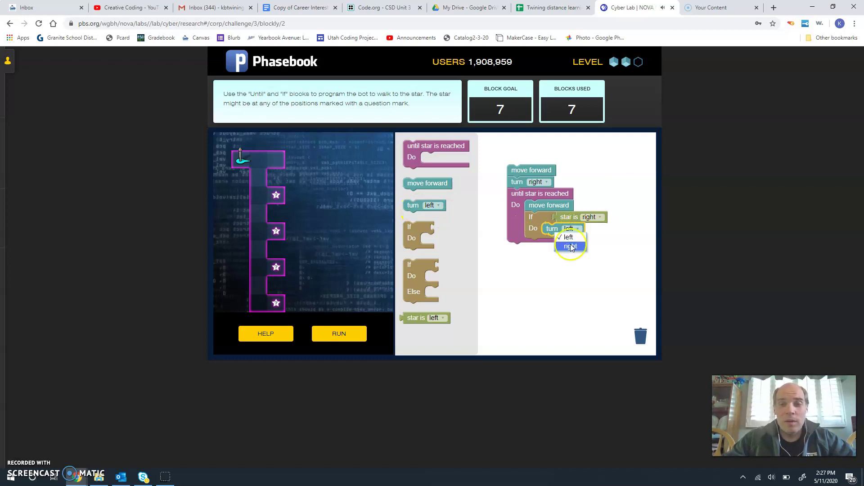
click(570, 246)
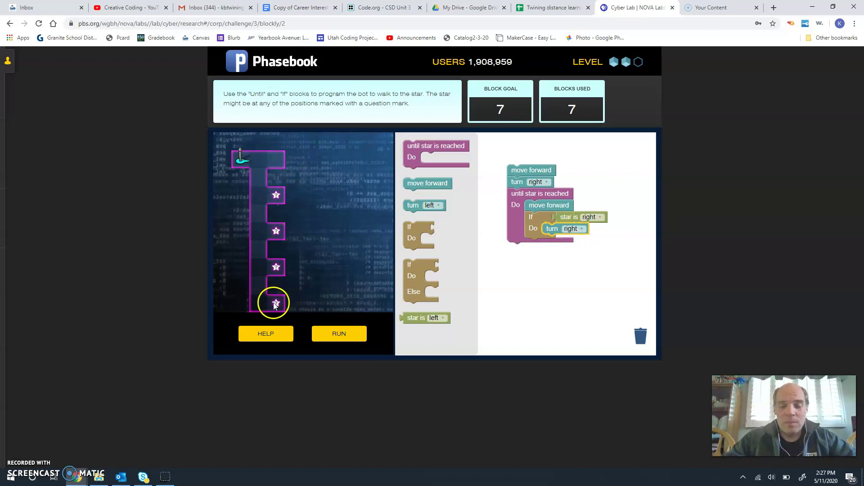
click(336, 327)
click(336, 329)
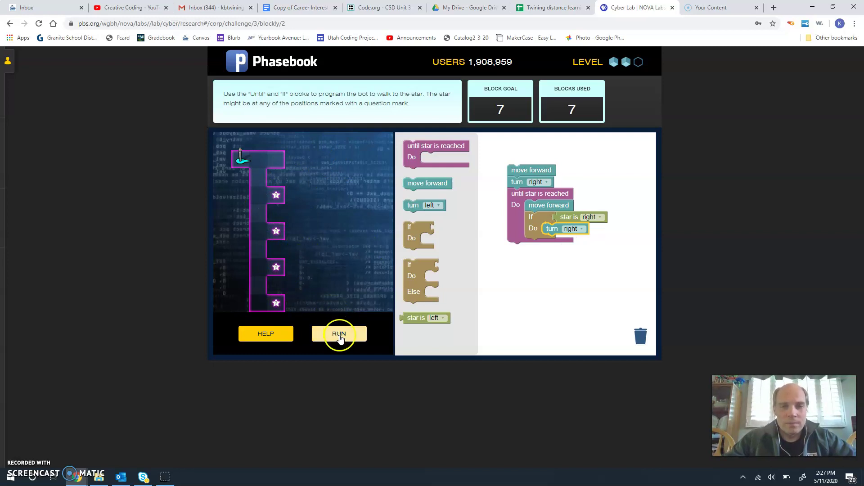
click(340, 336)
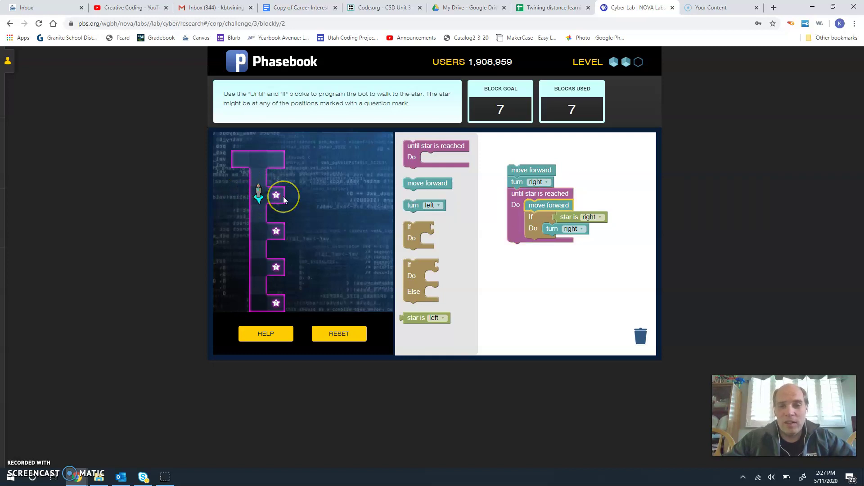
click(339, 334)
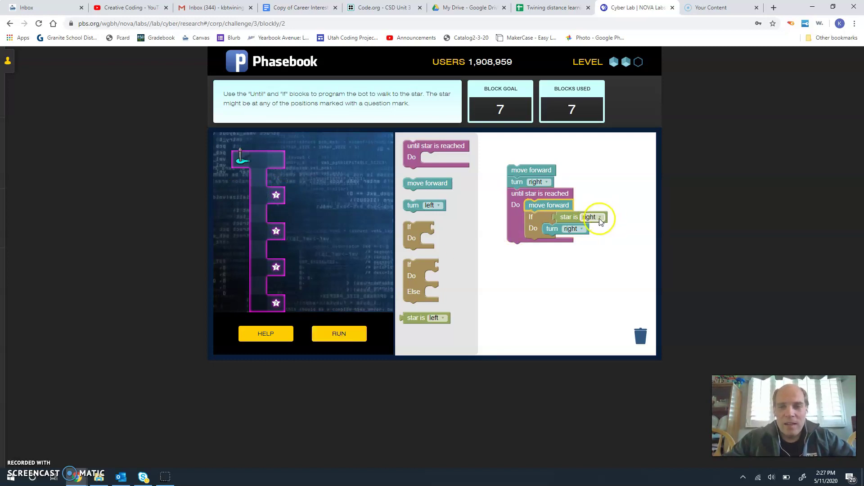
Change the If to 'star is left' with turn left inside, then run the program
click(600, 222)
click(595, 229)
click(565, 237)
click(353, 333)
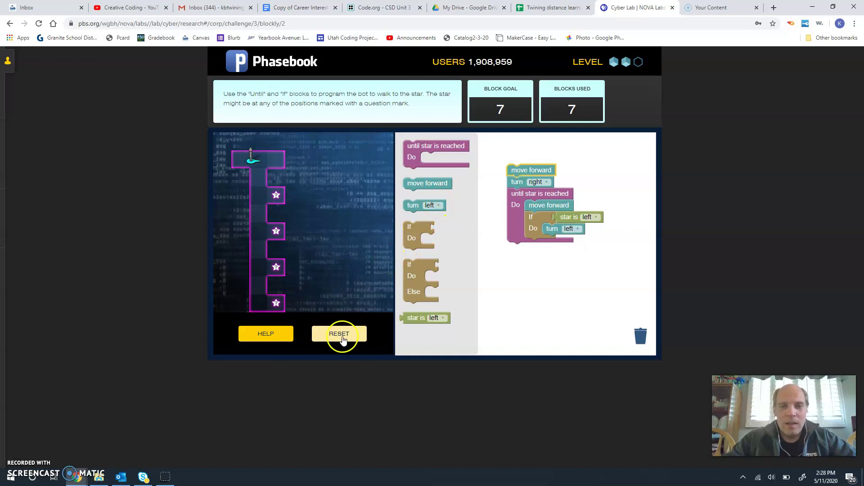